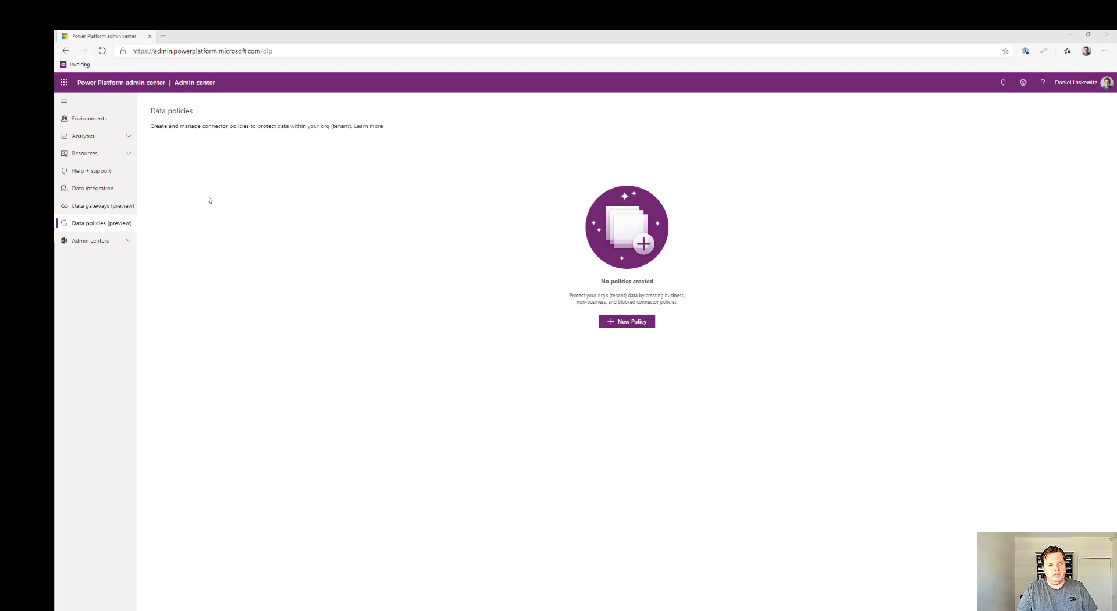
- Start a new data policy named 'DLP Demo' and advance to connector assignment
{"action": "left_click", "coordinate": [635, 325]}
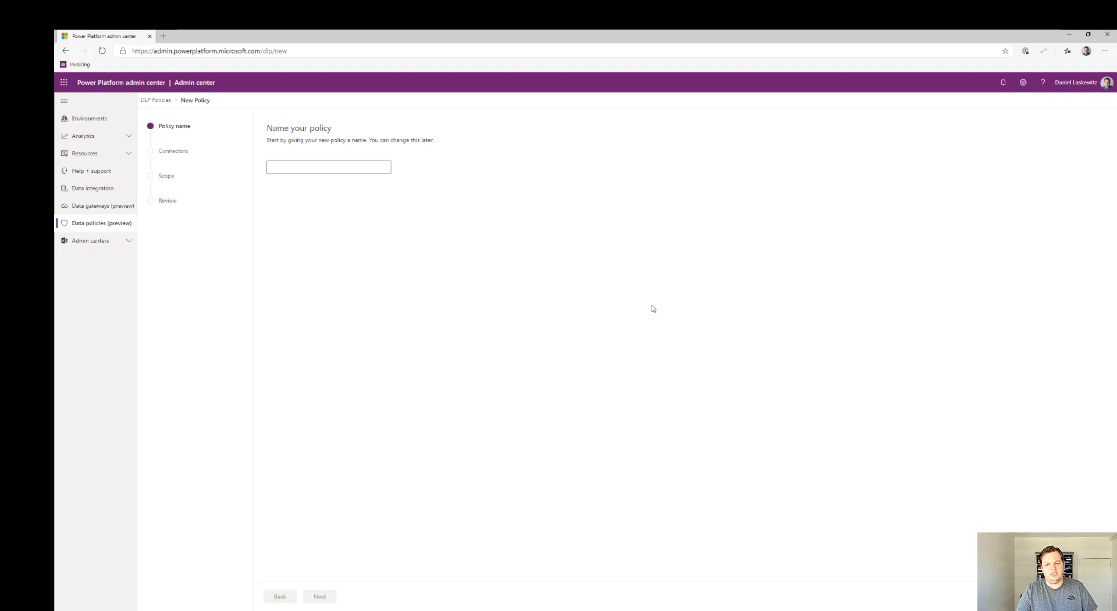
{"action": "left_click", "coordinate": [329, 170]}
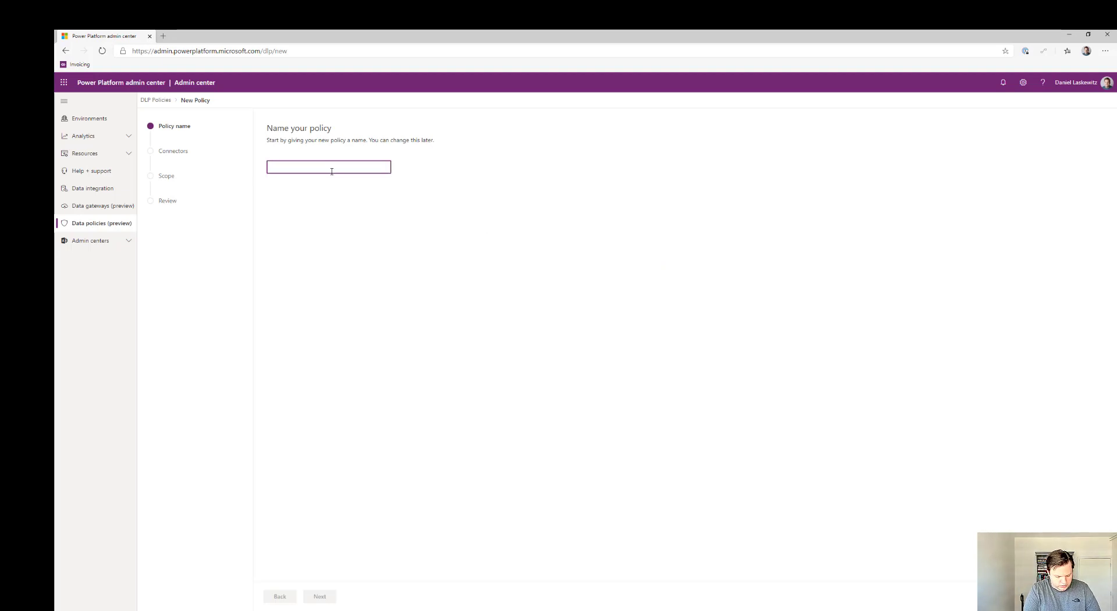
{"action": "type", "text": "DLP Demo"}
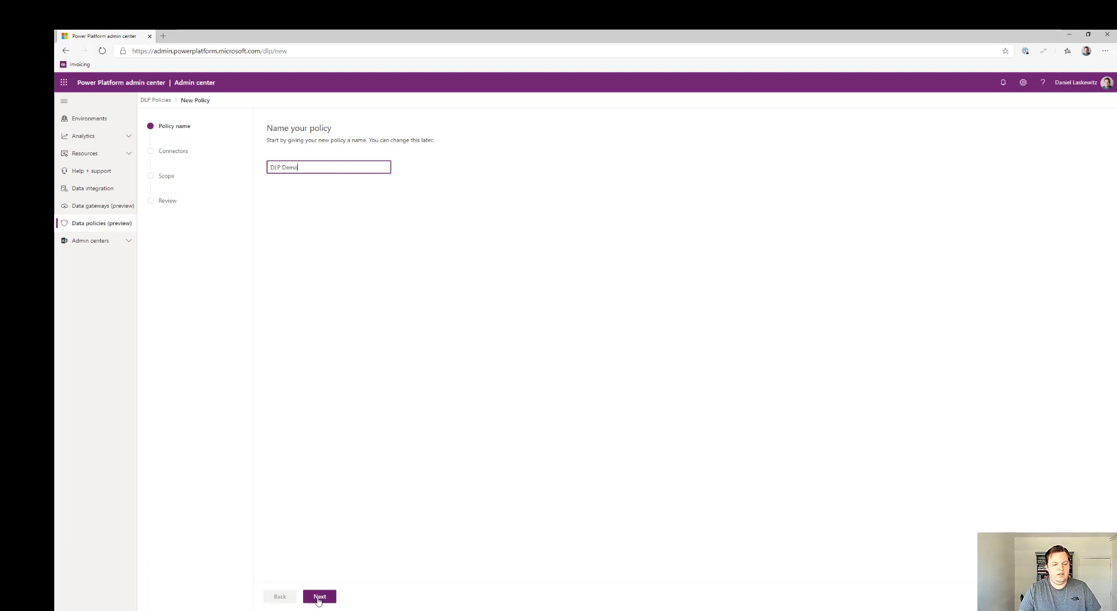
{"action": "left_click", "coordinate": [319, 597]}
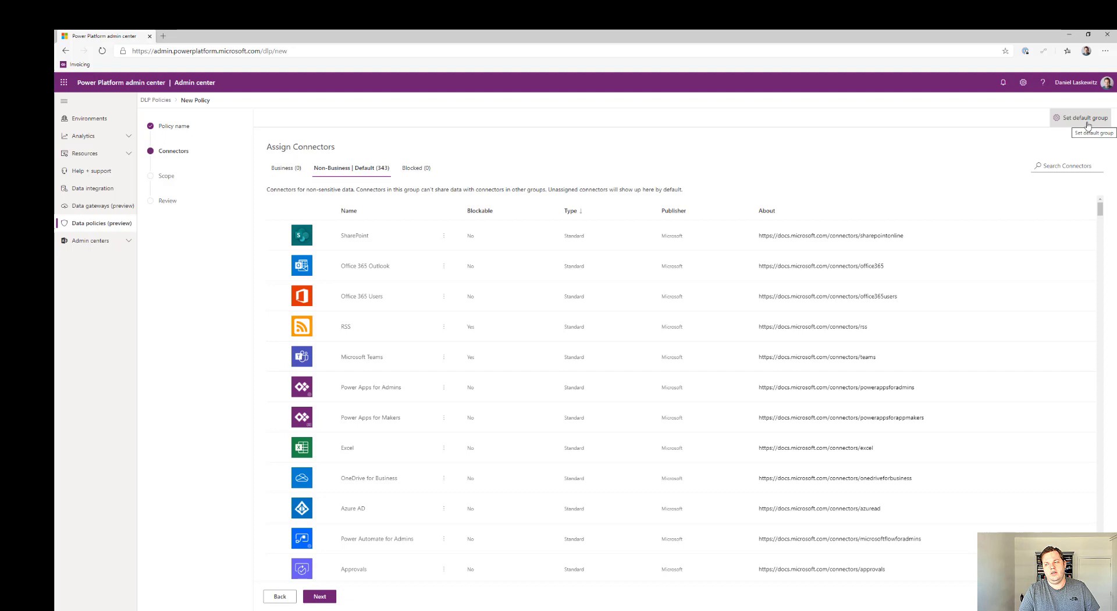
{"action": "left_click", "coordinate": [1085, 118]}
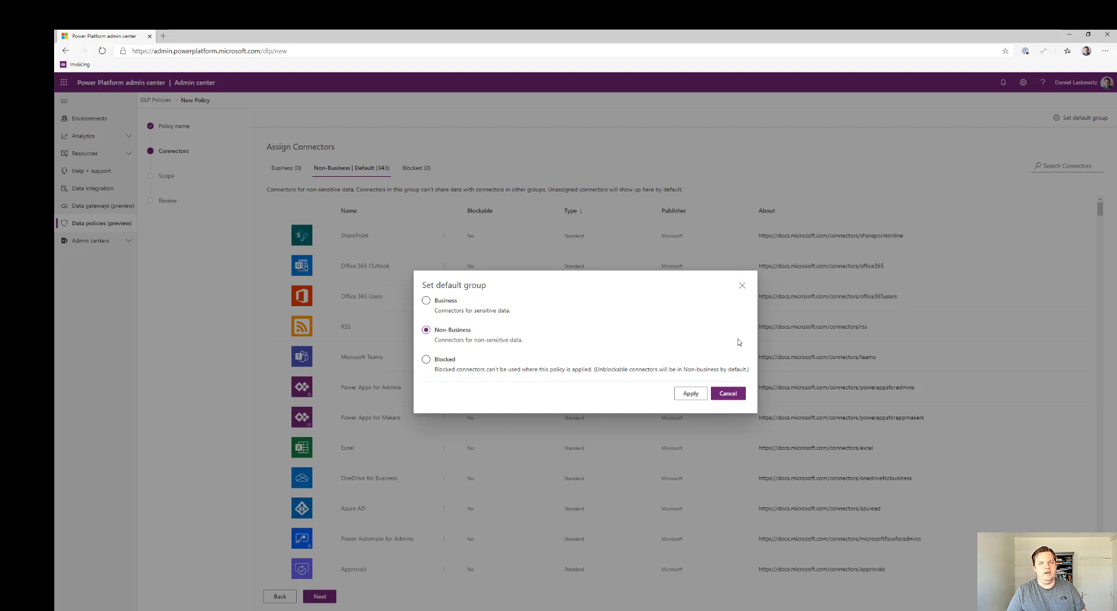
{"action": "left_click", "coordinate": [729, 394]}
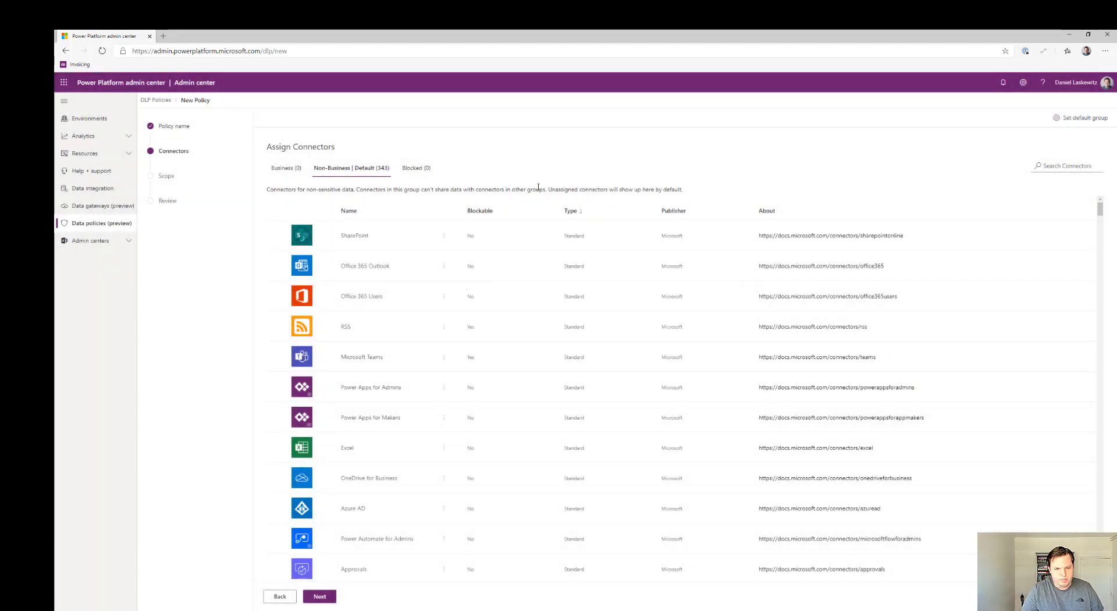
- Find the Dropbox and Box connectors by searching 'box', block both, and view the Blocked list
{"action": "scroll", "coordinate": [531, 215], "scroll_direction": "down", "scroll_amount": 1}
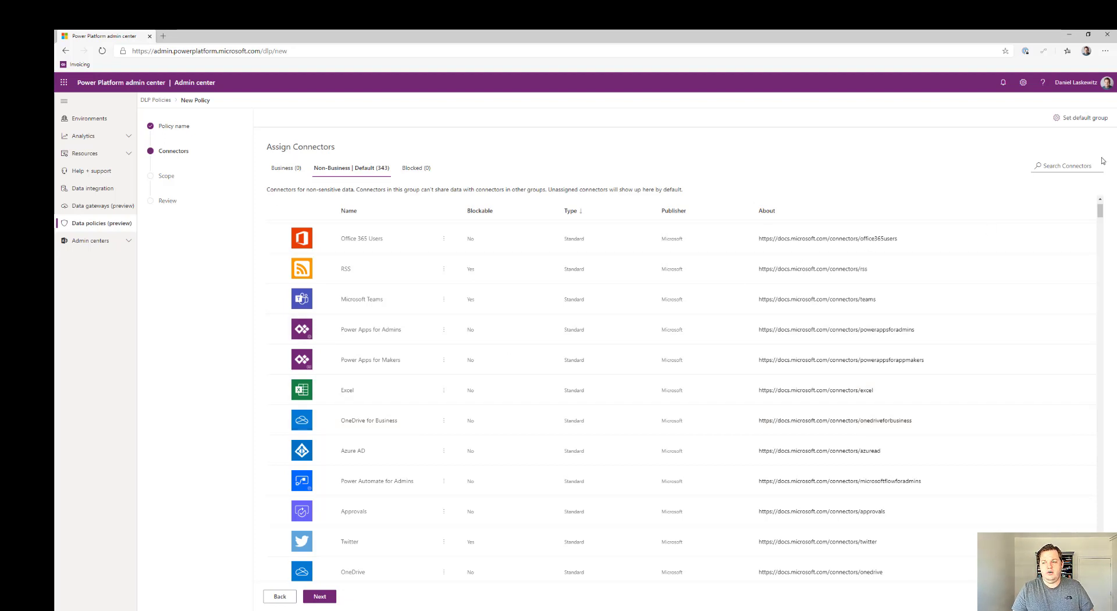
{"action": "left_click", "coordinate": [1072, 167]}
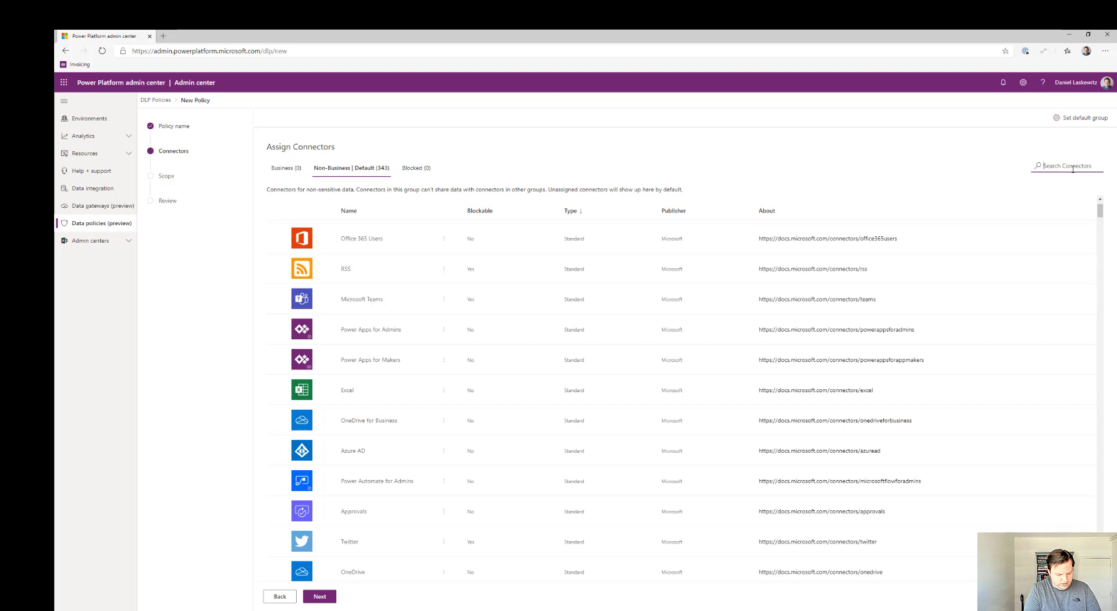
{"action": "type", "text": "box"}
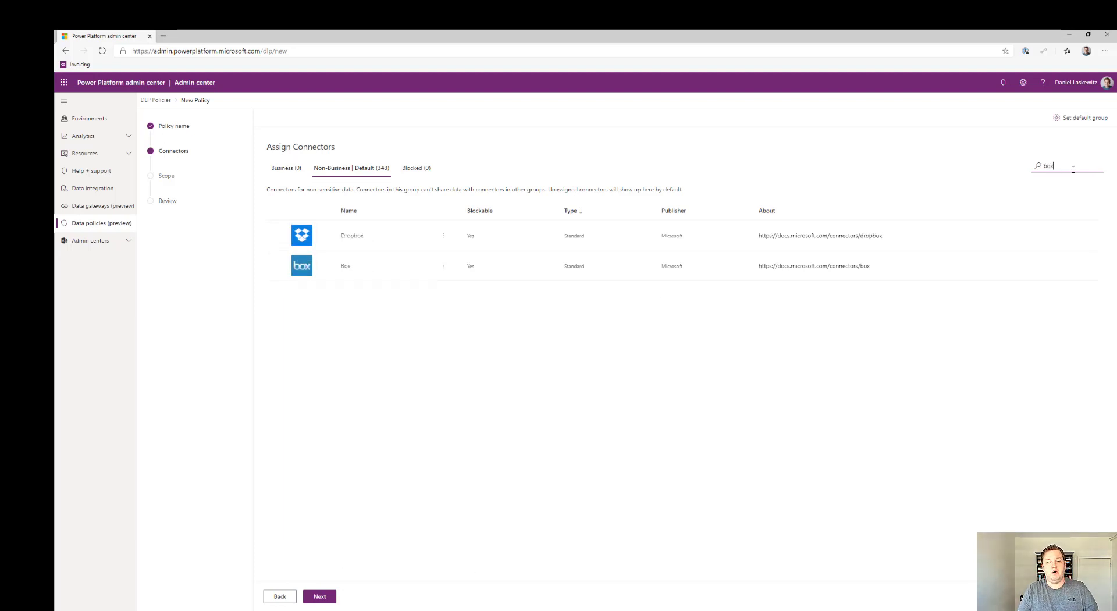
{"action": "left_click", "coordinate": [276, 235]}
{"action": "left_click", "coordinate": [277, 265]}
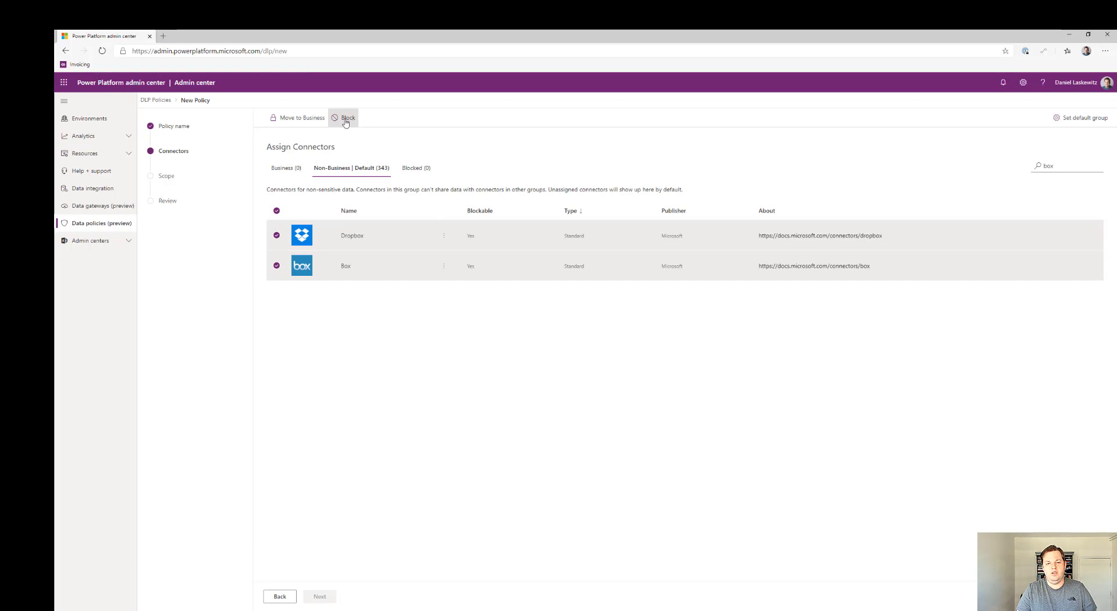
{"action": "left_click", "coordinate": [347, 119]}
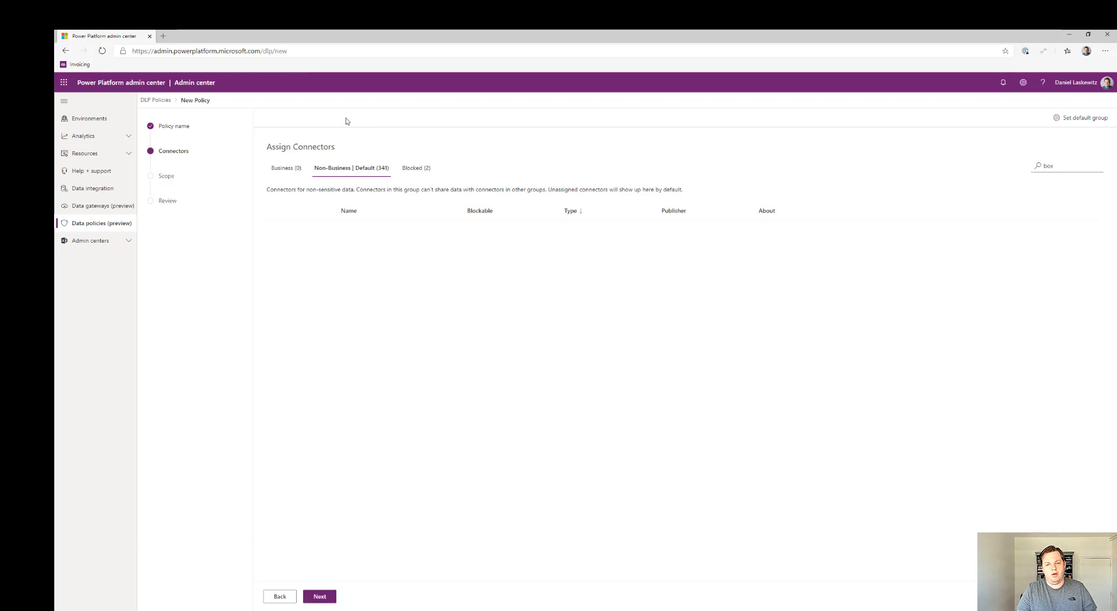
{"action": "left_click", "coordinate": [415, 168]}
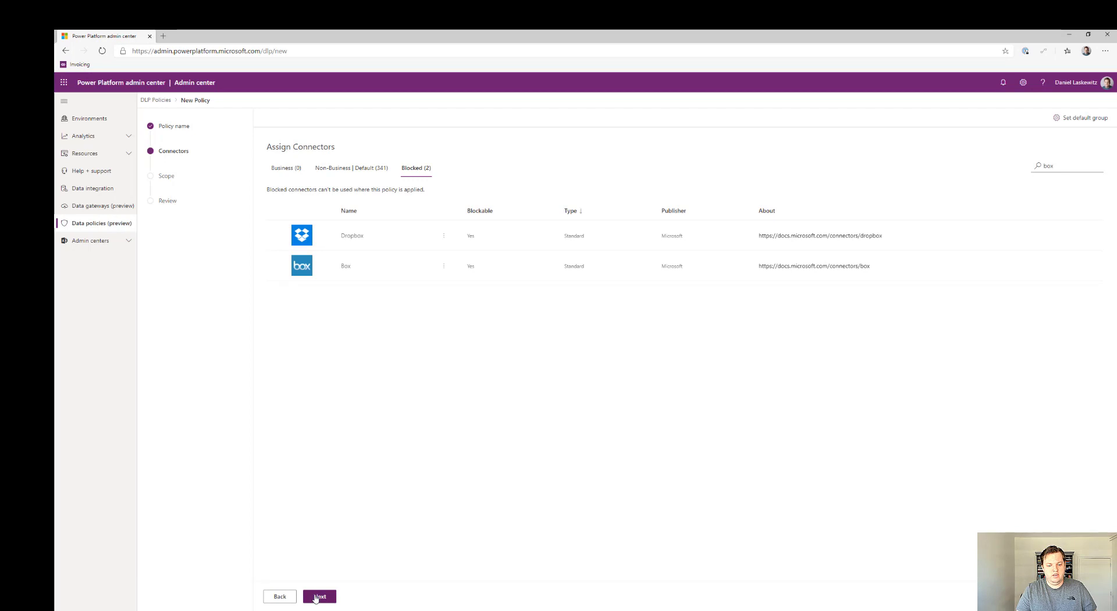
- Apply the DLP Demo policy to all environments and create it
{"action": "left_click", "coordinate": [316, 597]}
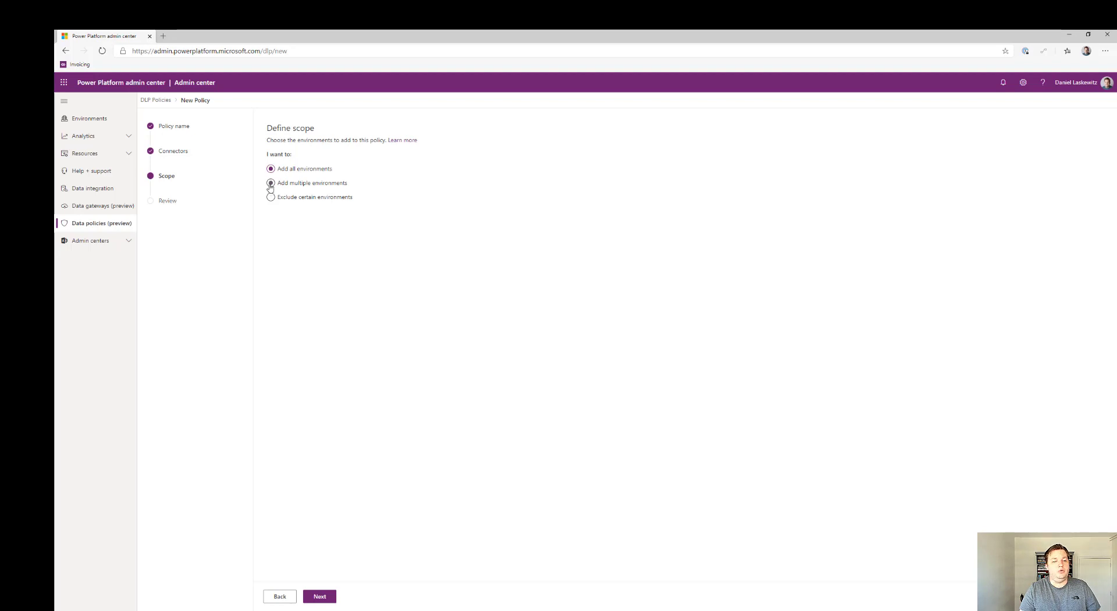
{"action": "left_click", "coordinate": [270, 184]}
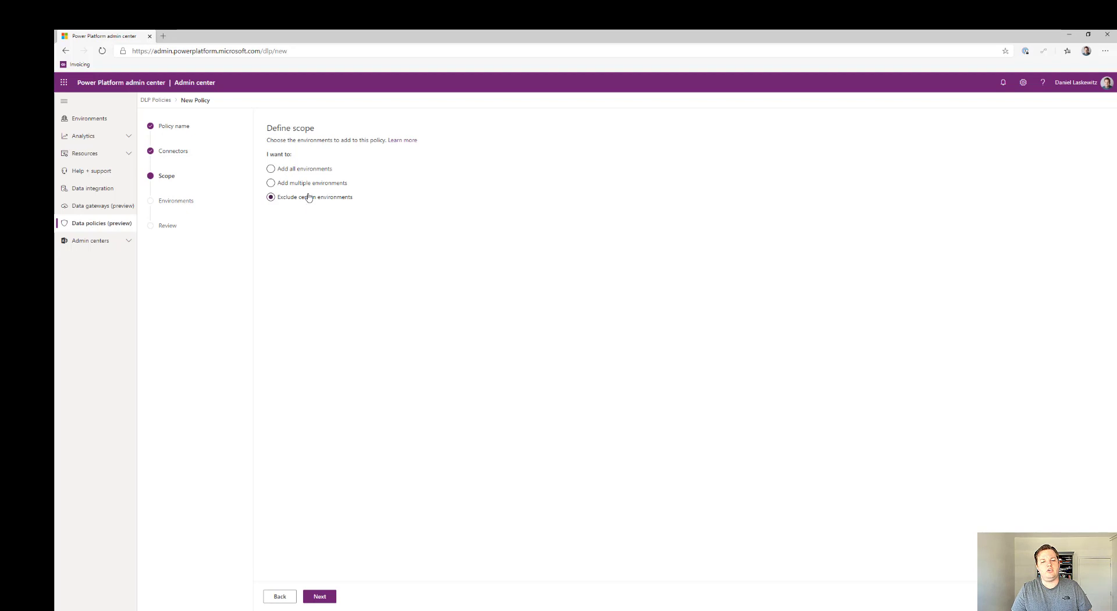
{"action": "left_click", "coordinate": [321, 172]}
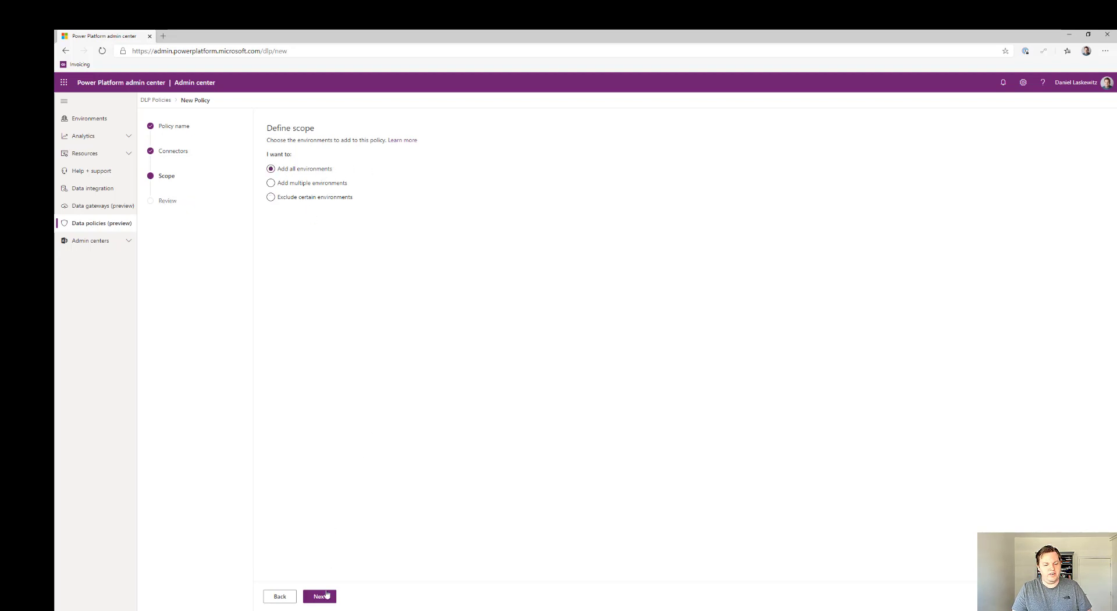
{"action": "left_click", "coordinate": [319, 596]}
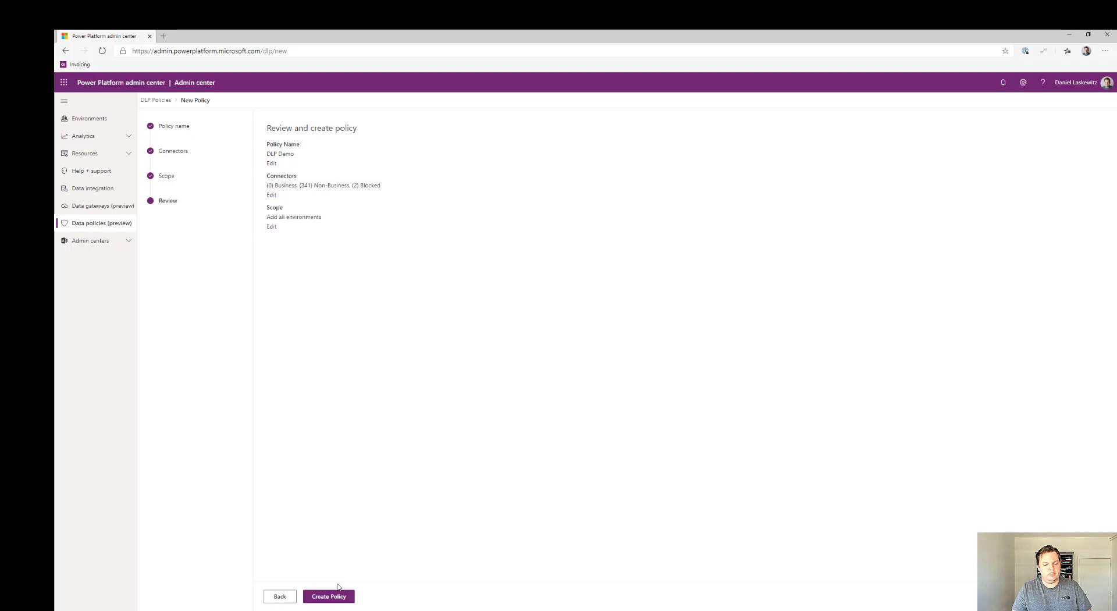
{"action": "left_click", "coordinate": [330, 598]}
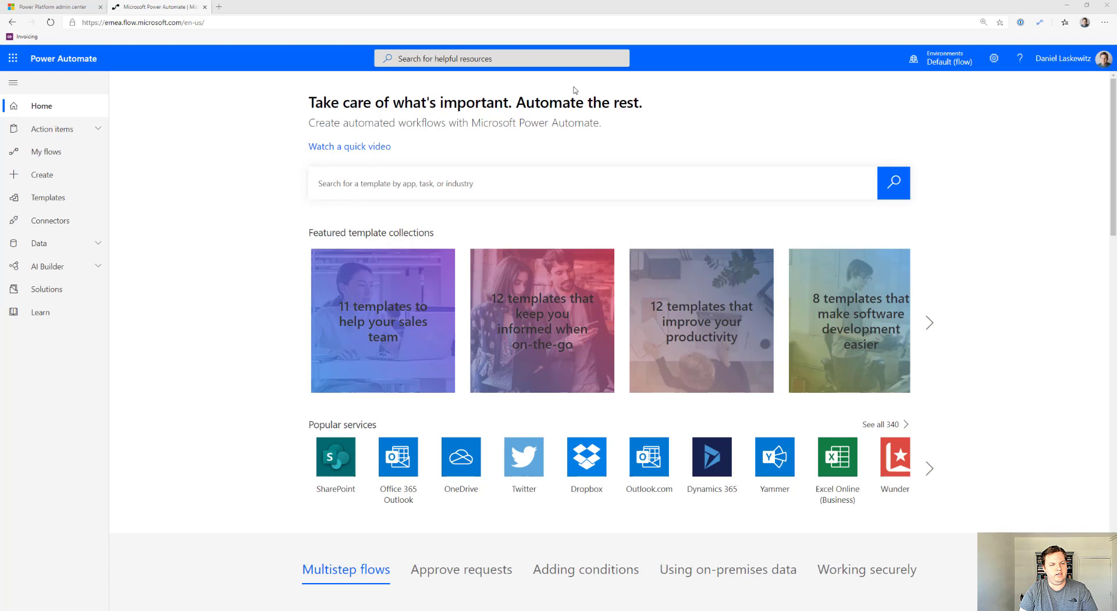
- Create a blank instant flow named 'Dropbox' with a manual trigger and add a new step
{"action": "left_click", "coordinate": [54, 155]}
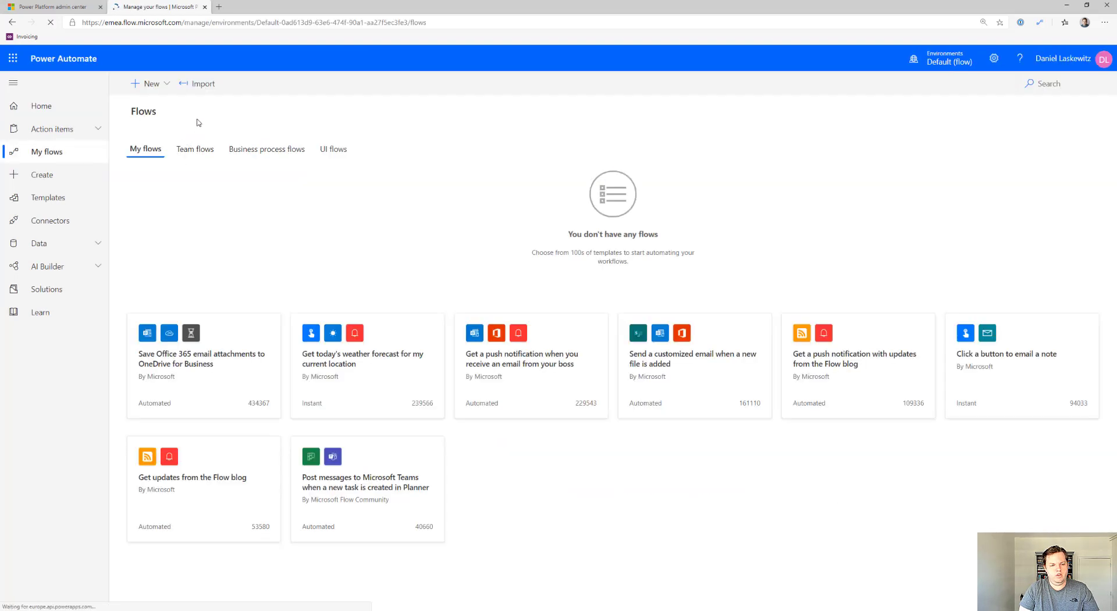
{"action": "left_click", "coordinate": [155, 85]}
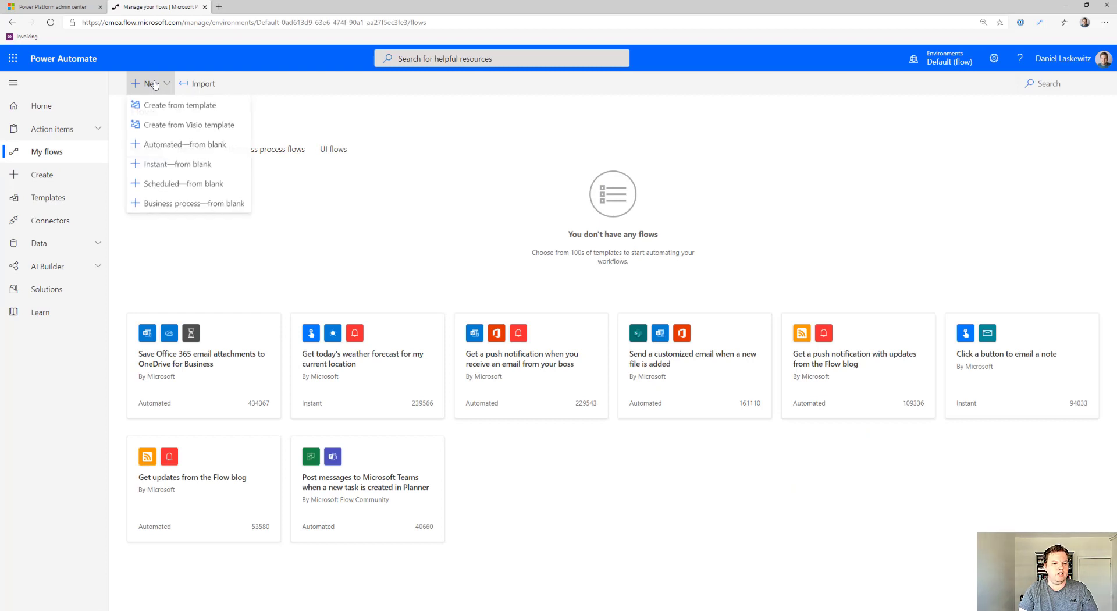
{"action": "left_click", "coordinate": [164, 166]}
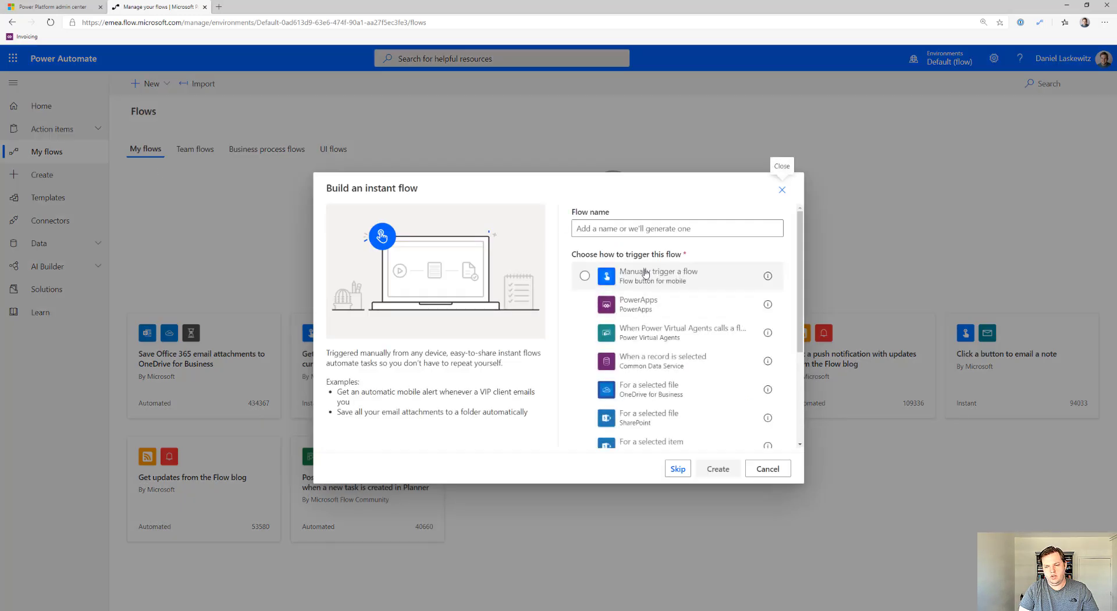
{"action": "left_click", "coordinate": [709, 284]}
{"action": "left_click", "coordinate": [616, 228]}
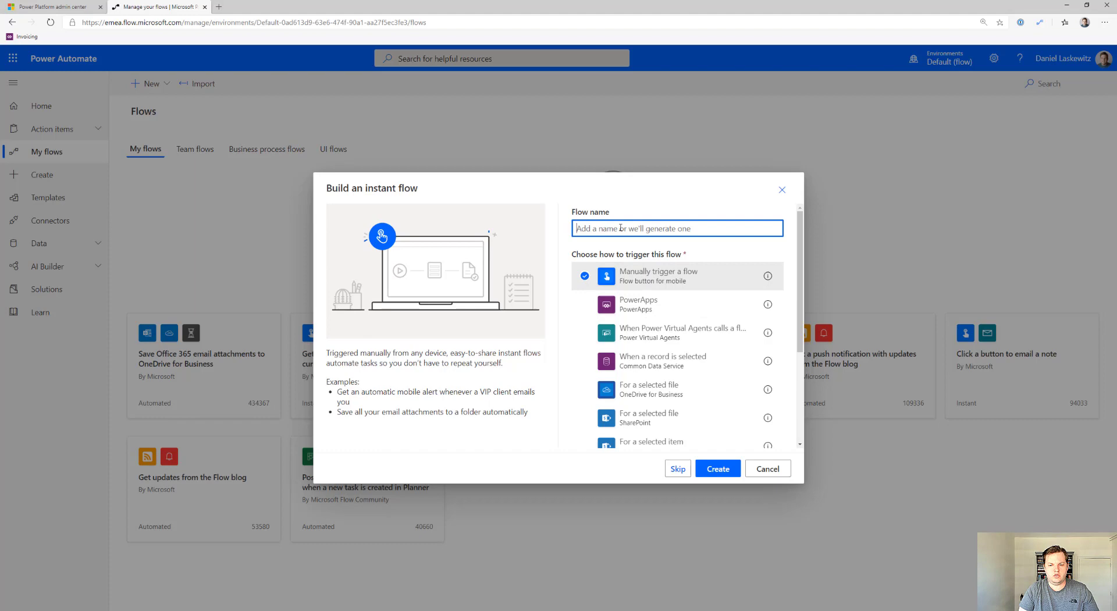
{"action": "type", "text": "Dropb"}
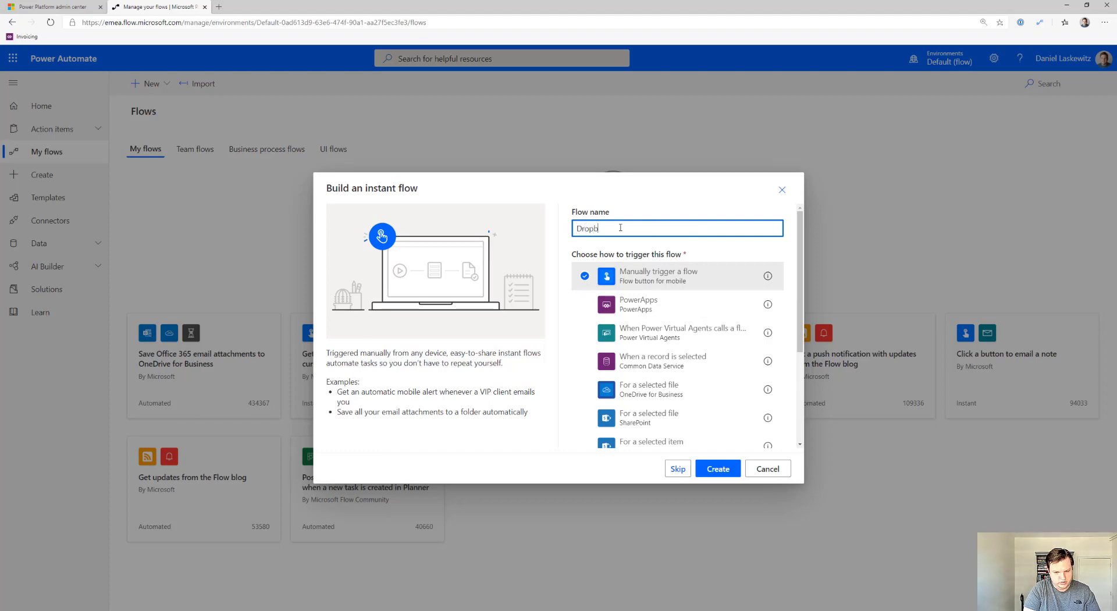
{"action": "type", "text": "ox"}
{"action": "left_click", "coordinate": [717, 469]}
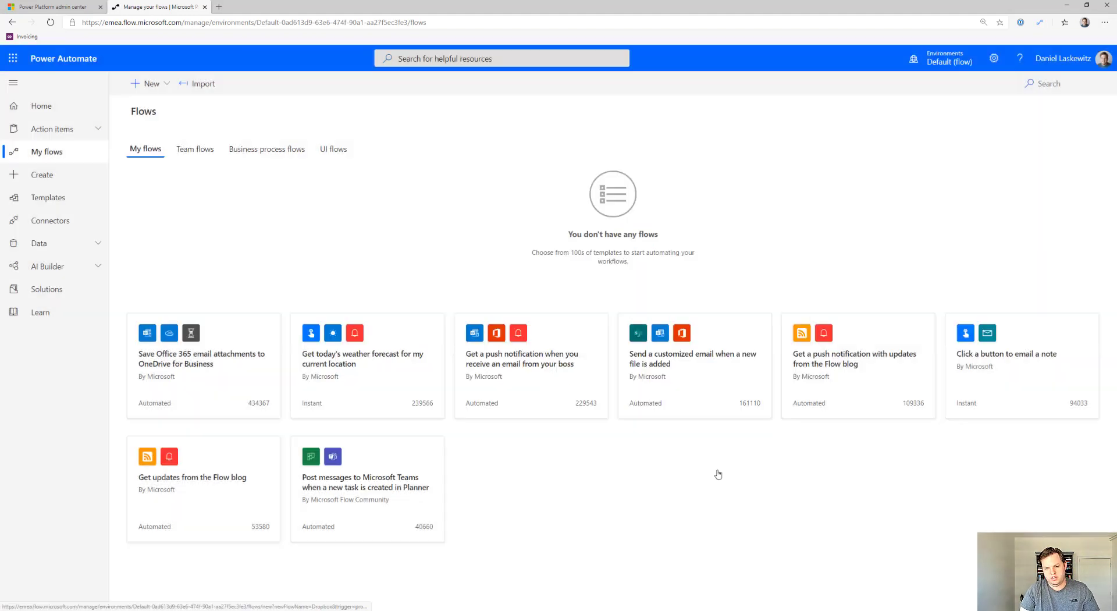
{"action": "left_click", "coordinate": [567, 164]}
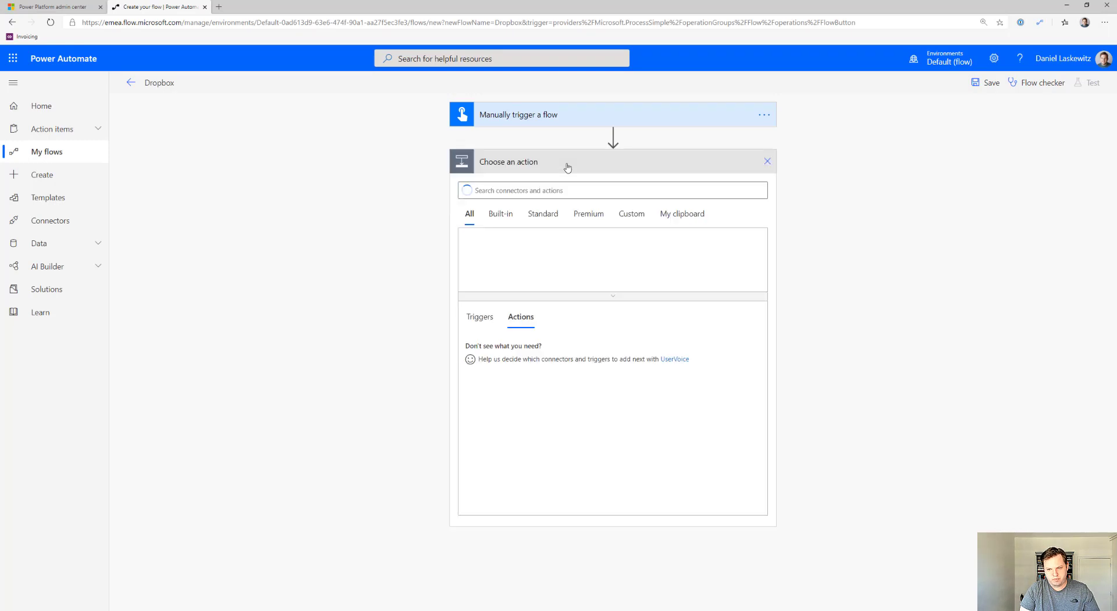
- Add a Dropbox 'List files in folder' action on the root folder '/' and save
{"action": "type", "text": "drob"}
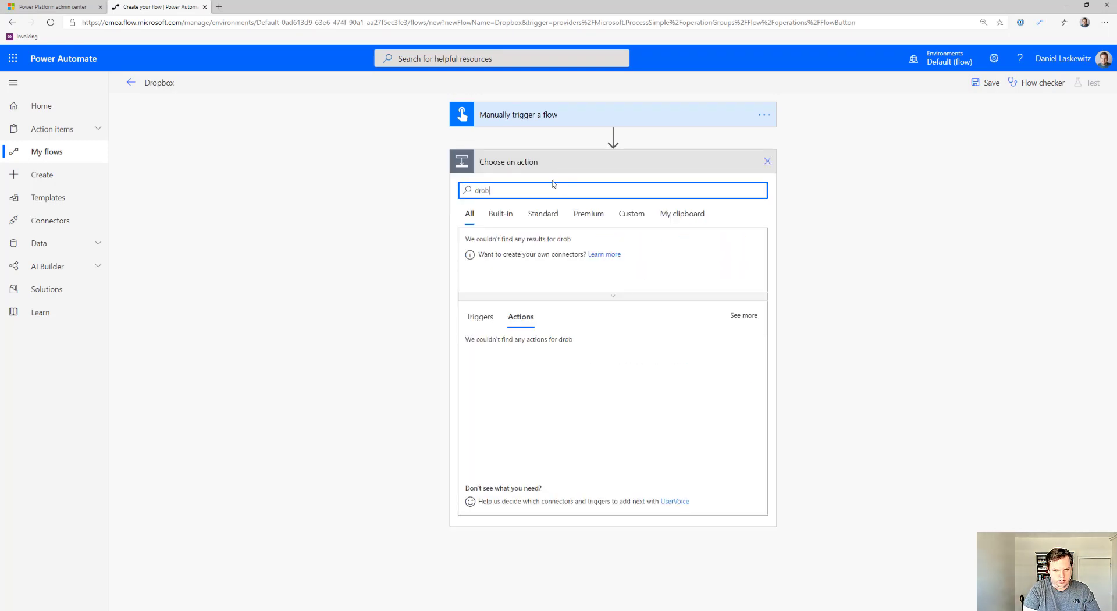
{"action": "key", "text": "BackSpace"}
{"action": "type", "text": "p"}
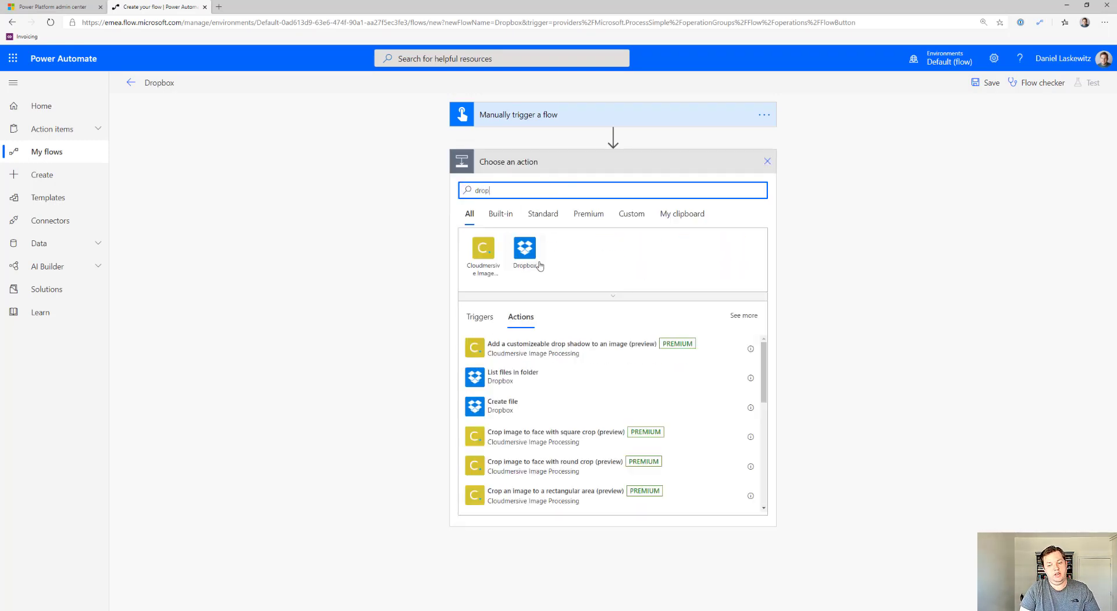
{"action": "left_click", "coordinate": [526, 253]}
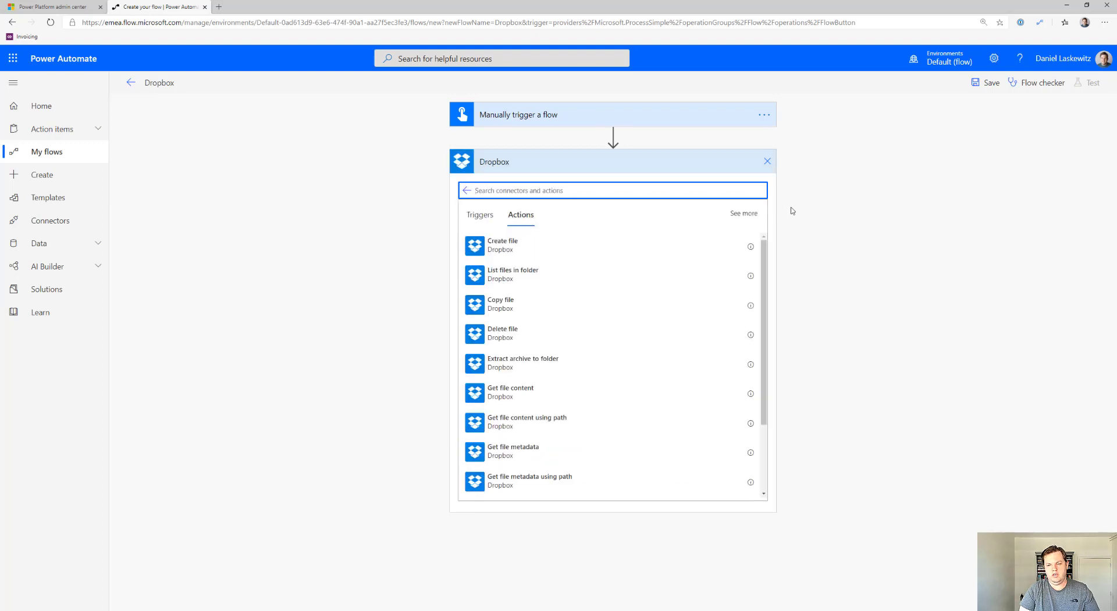
{"action": "left_click", "coordinate": [518, 282]}
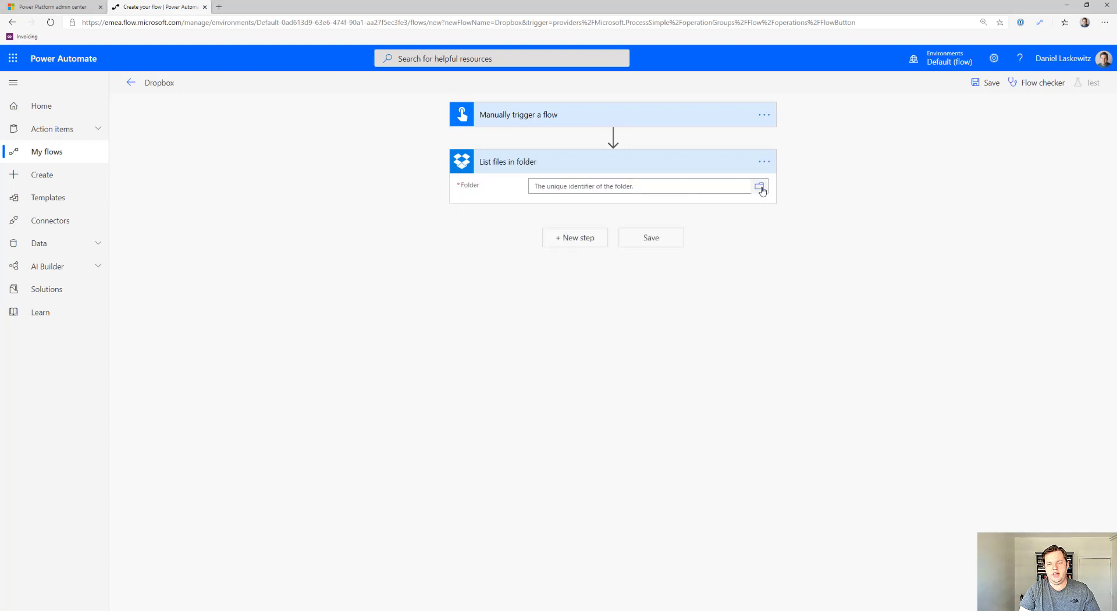
{"action": "left_click", "coordinate": [759, 186]}
{"action": "left_click", "coordinate": [848, 220]}
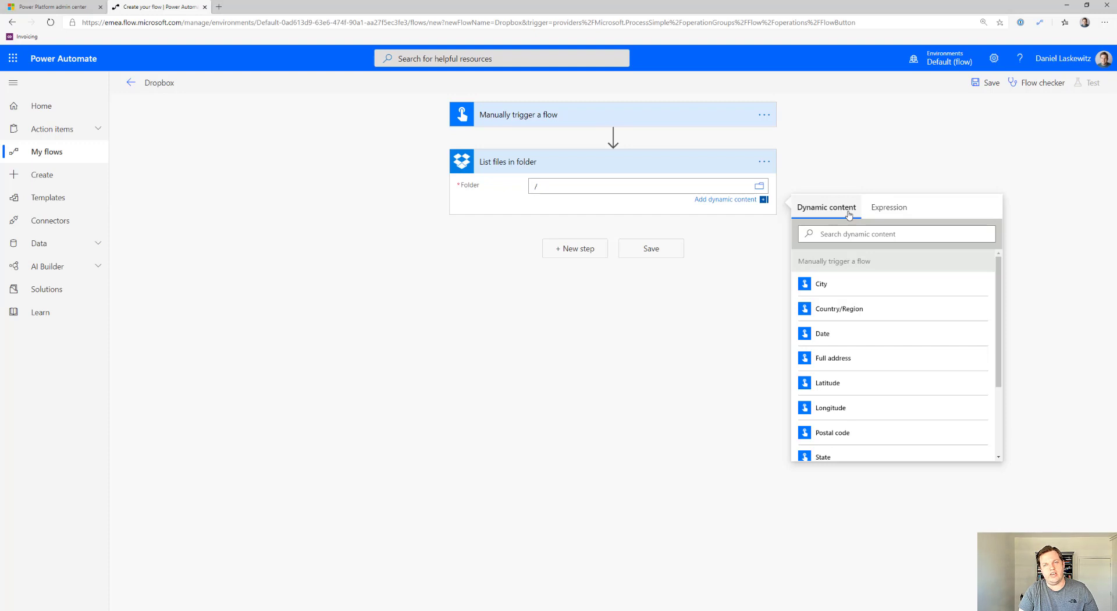
{"action": "mouse_move", "coordinate": [613, 138]}
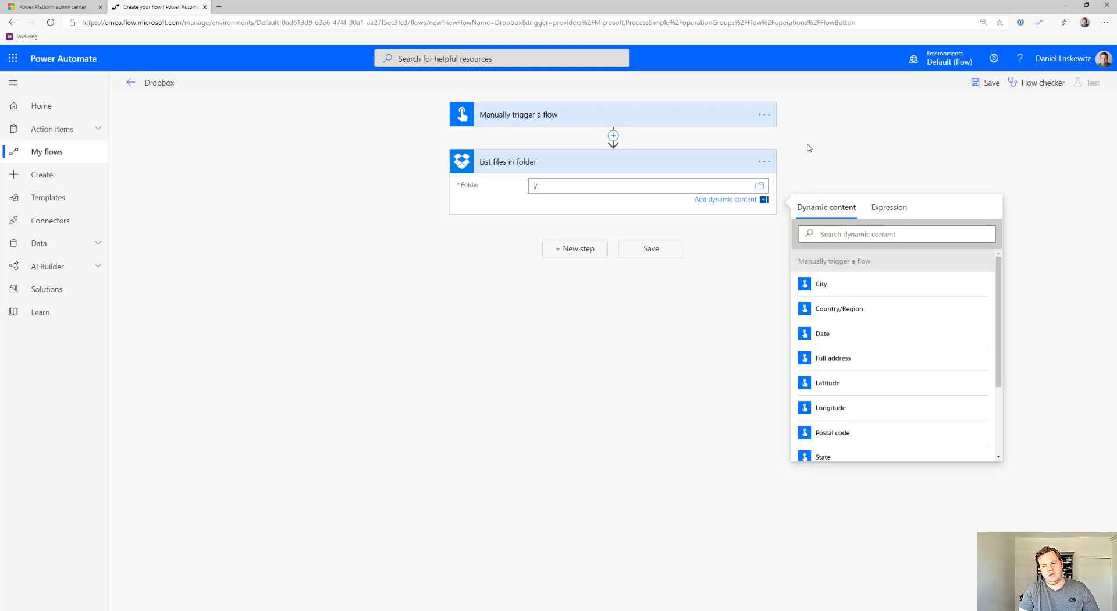
{"action": "left_click", "coordinate": [658, 254]}
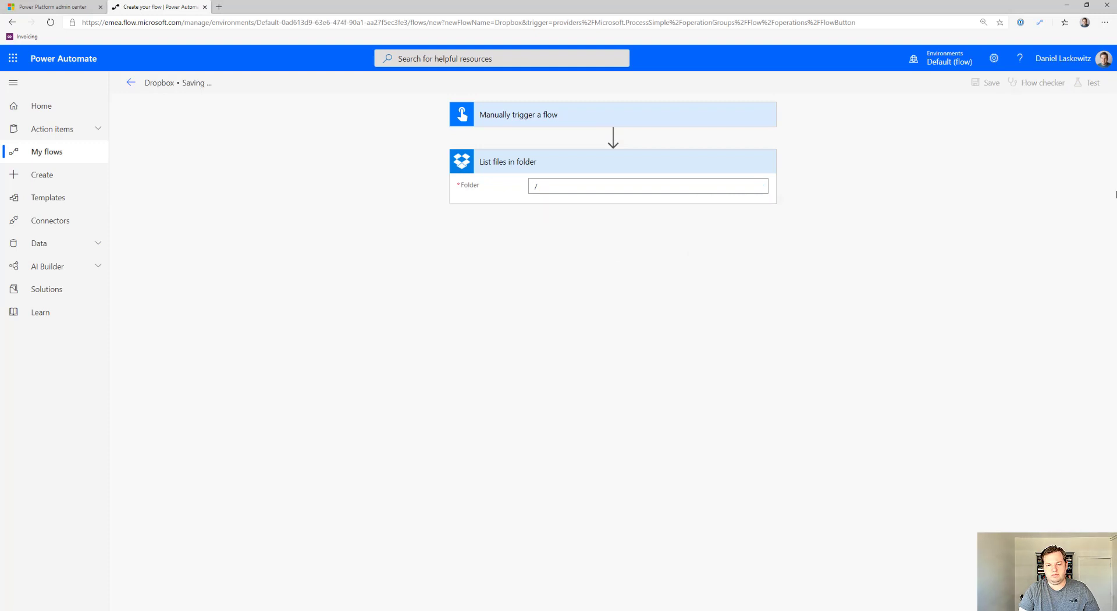